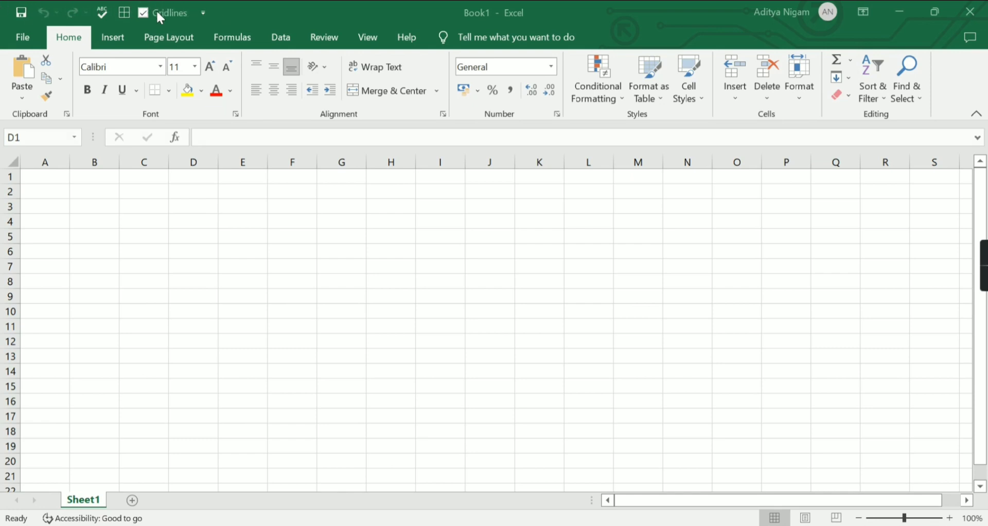
Step: Add the Sort Ascending command to the Quick Access Toolbar
click(203, 11)
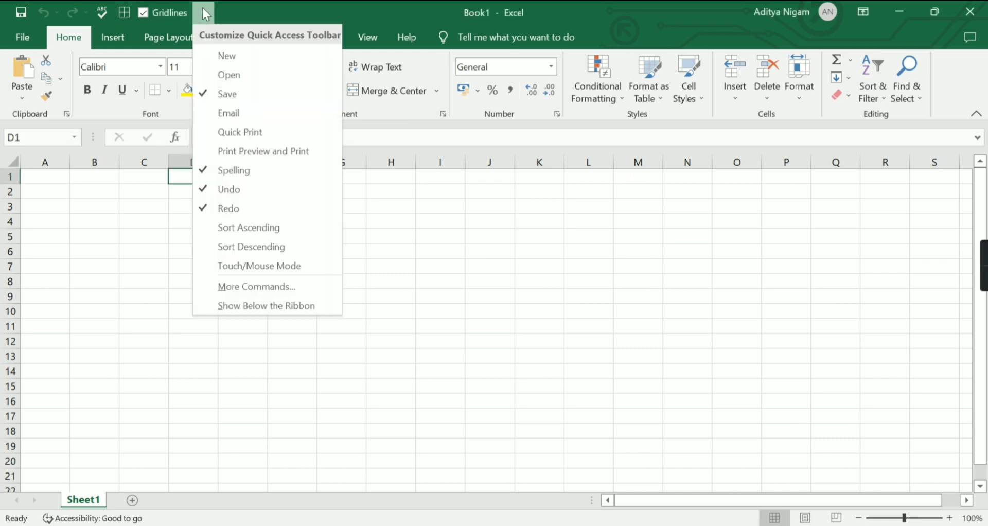
click(212, 227)
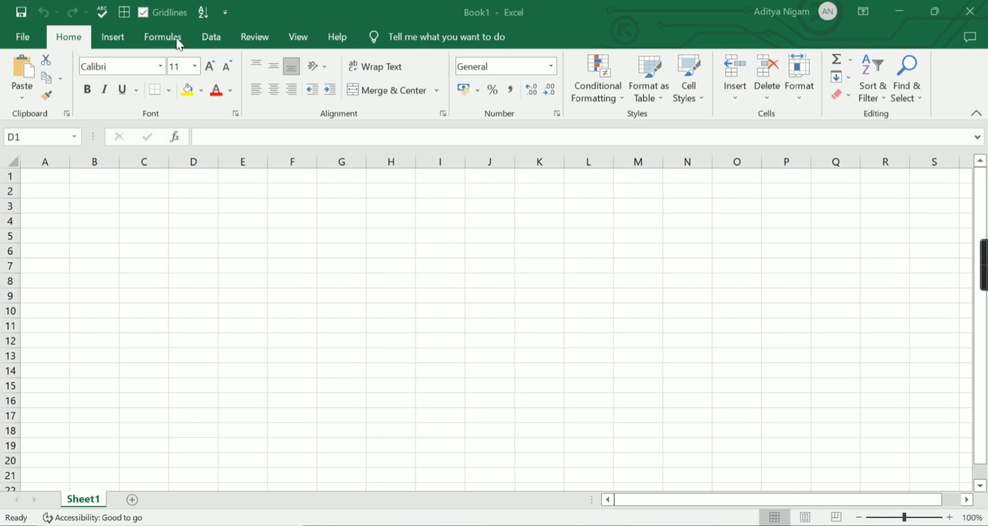
Step: Enable the Page Layout tab in the ribbon customization and apply the change
right_click(223, 42)
click(228, 47)
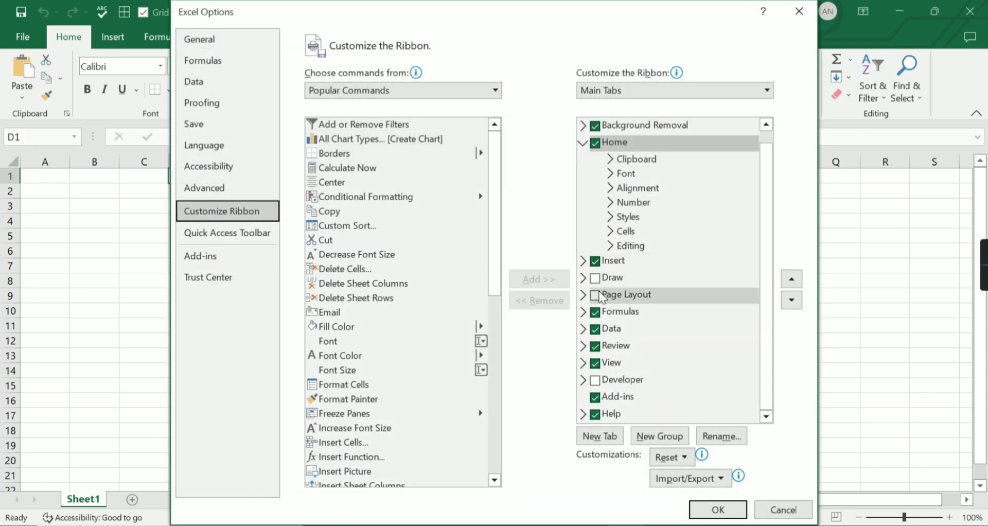
click(600, 293)
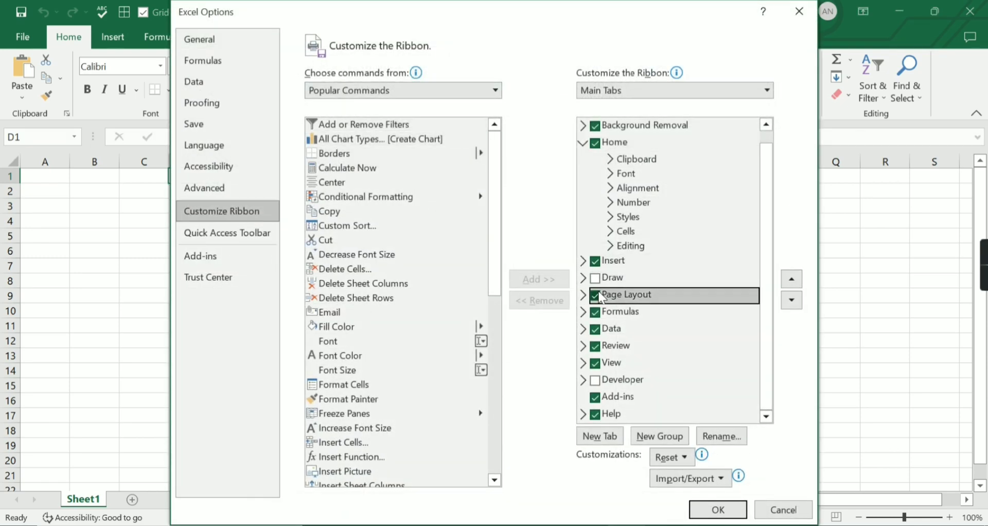
click(717, 510)
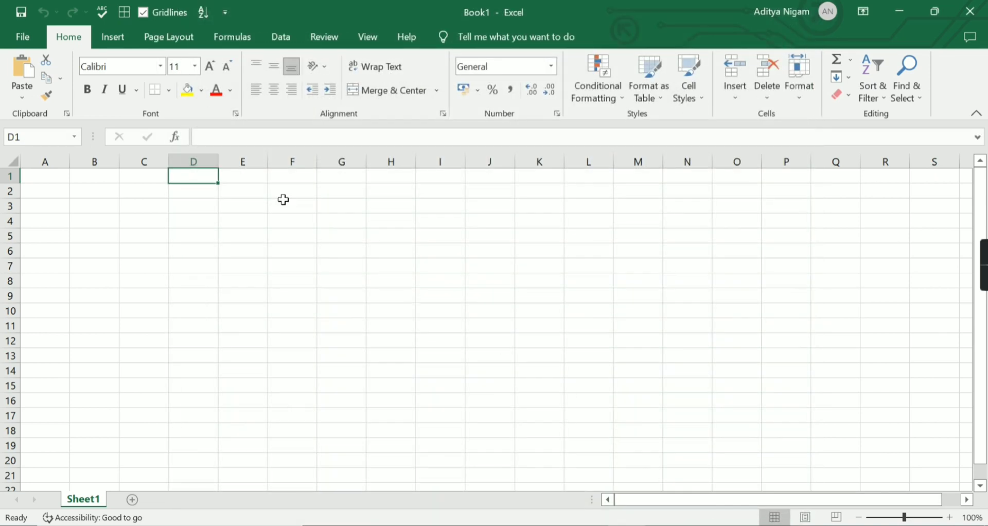
Step: Hide the Page Layout tab through the ribbon customization and apply the change
right_click(159, 38)
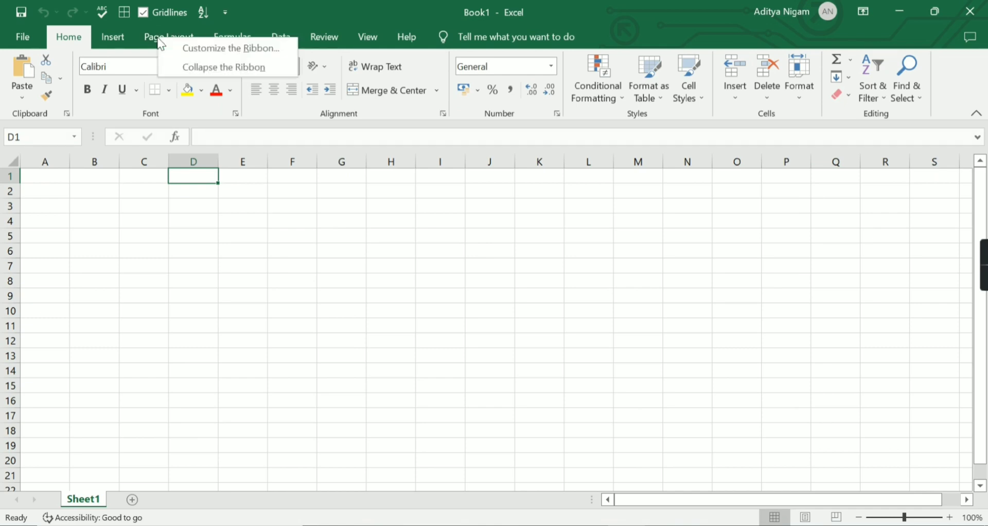
click(184, 55)
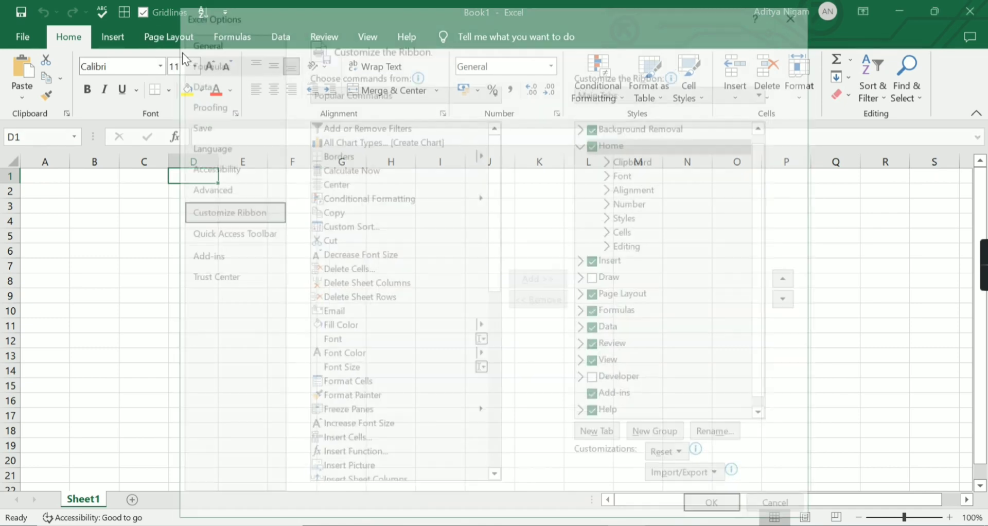
click(596, 296)
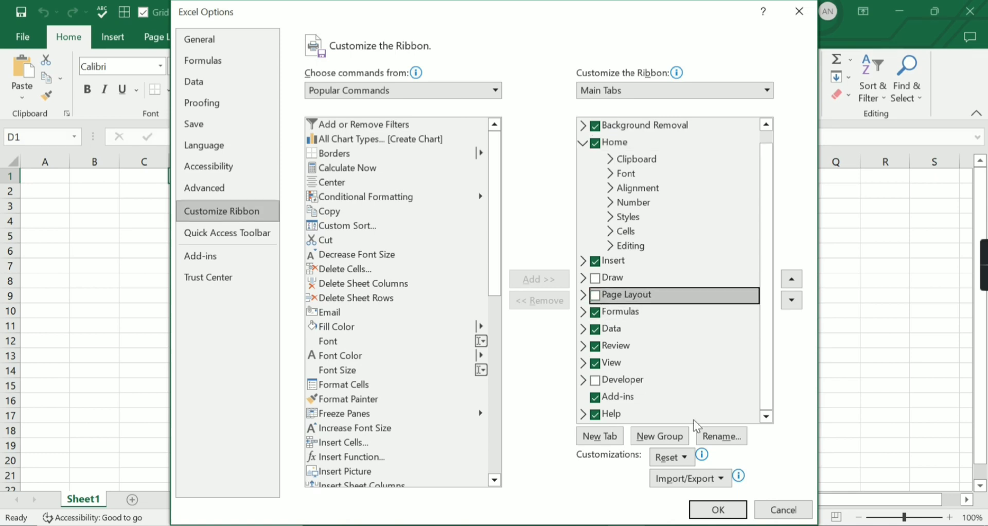
click(715, 510)
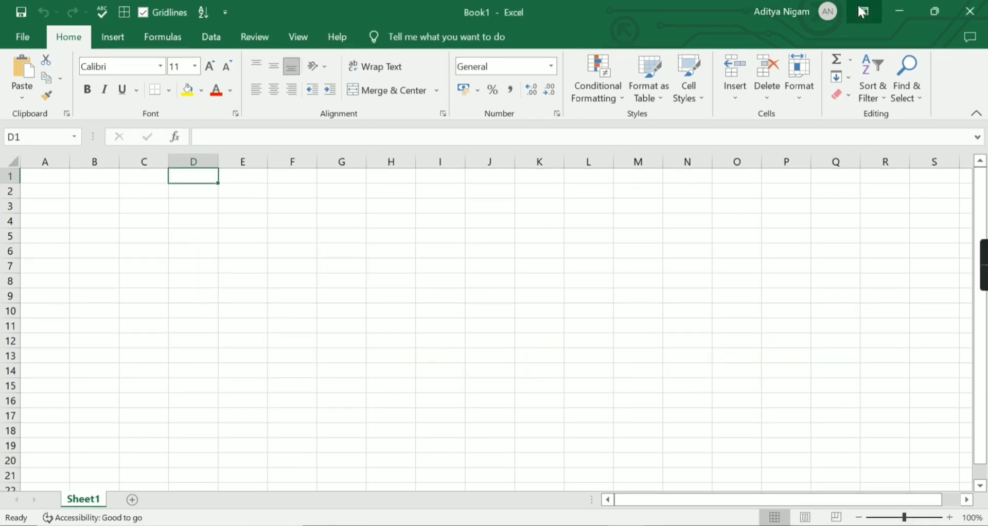
Step: Set the ribbon to auto-hide and restore it to showing tabs and commands
click(863, 11)
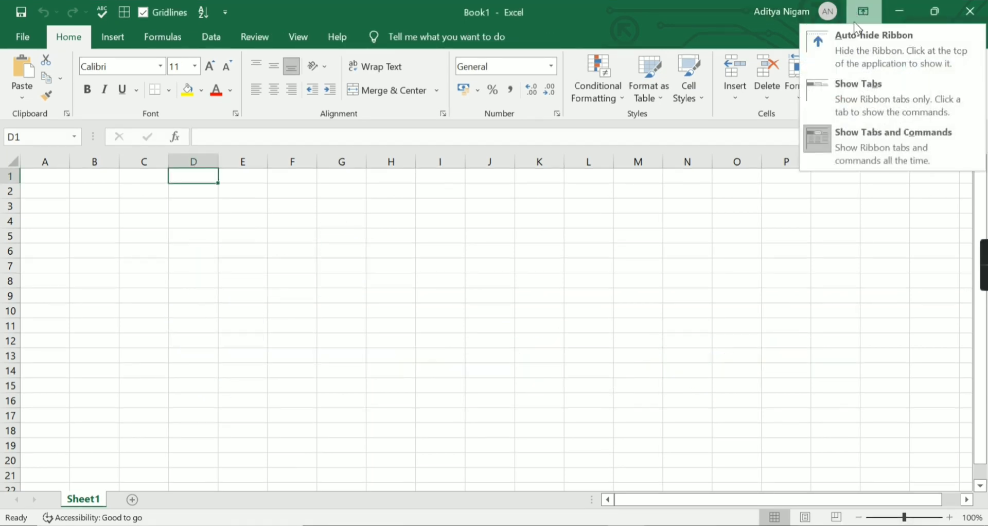
click(853, 39)
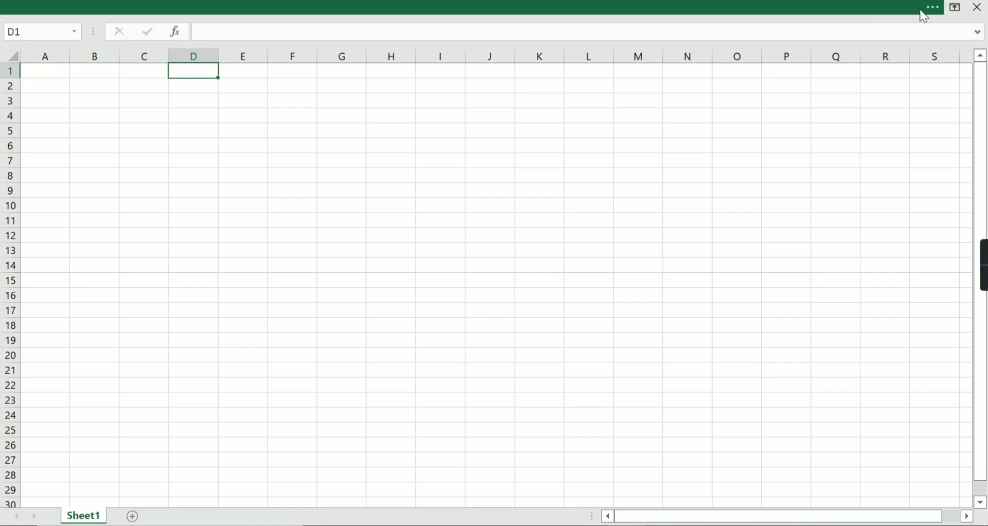
click(940, 7)
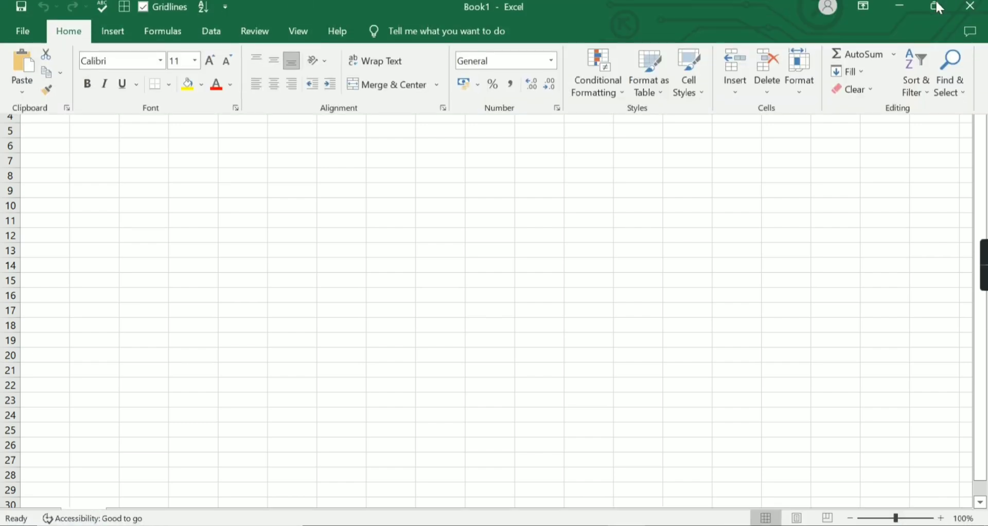
click(870, 7)
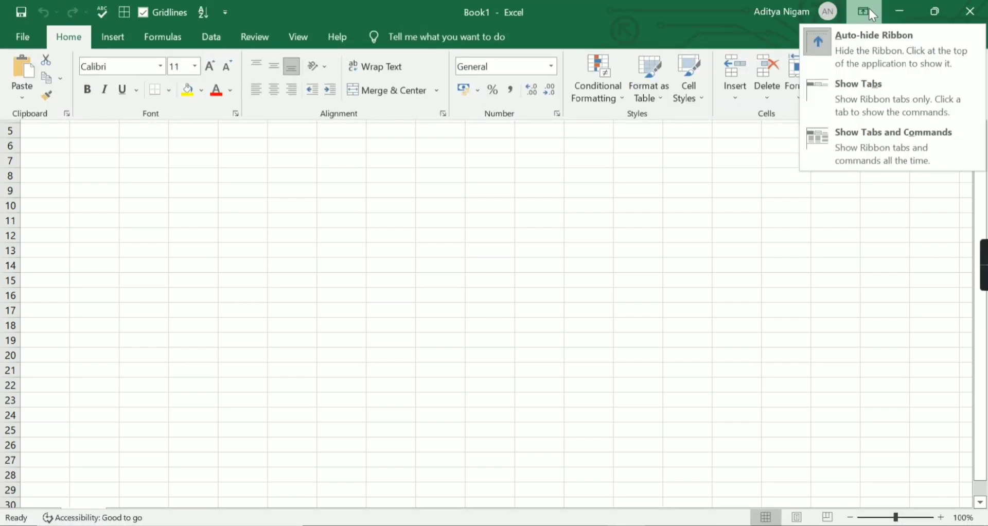
click(890, 131)
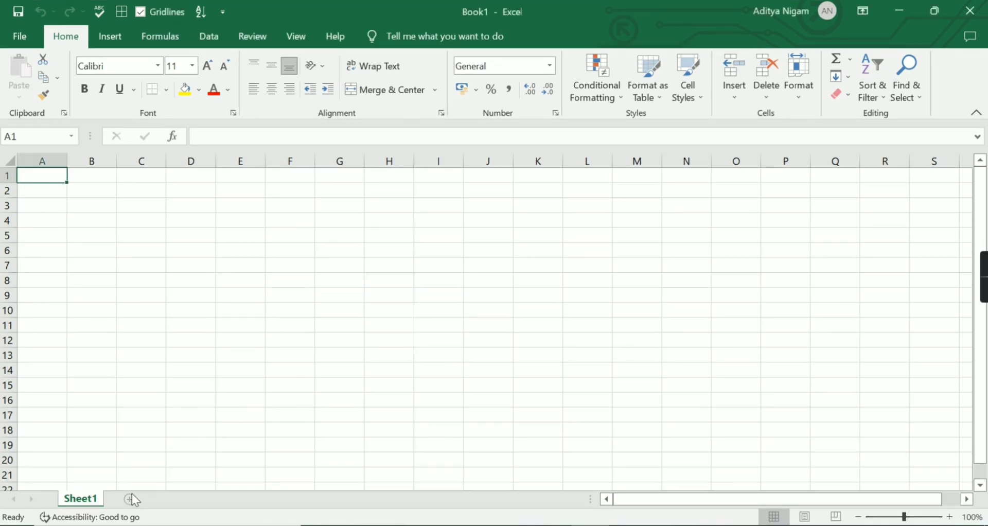
Step: Add a second worksheet to the workbook and rename Sheet1 as S1
click(132, 498)
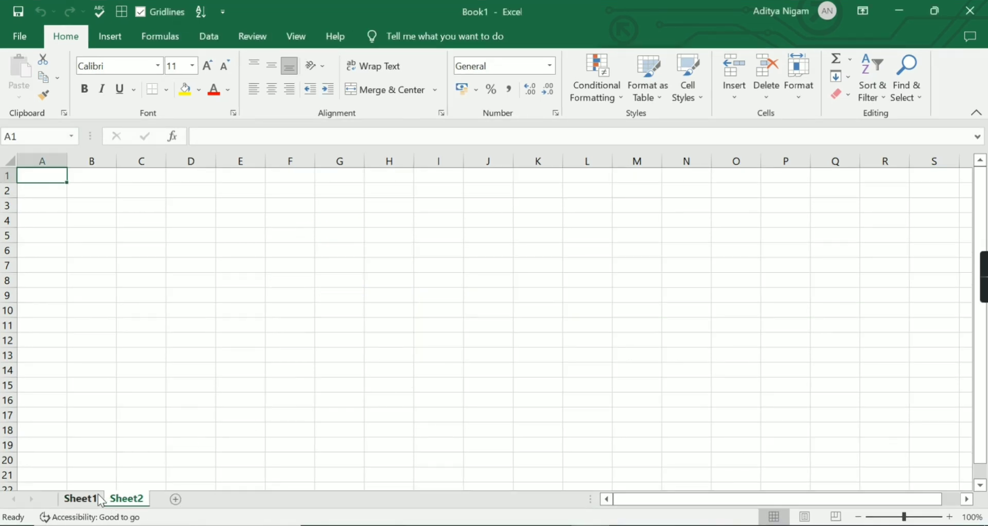
double_click(82, 499)
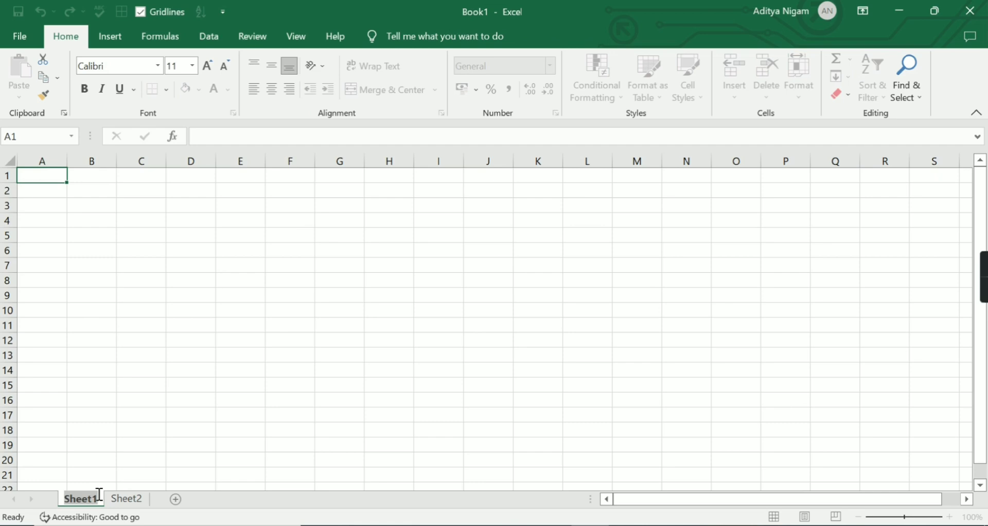
key(BackSpace)
text(S)
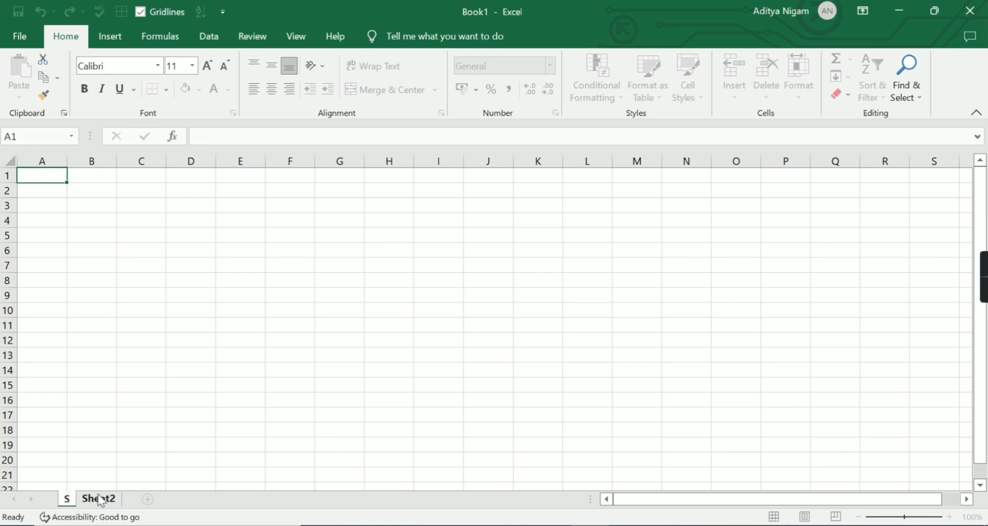
text(1)
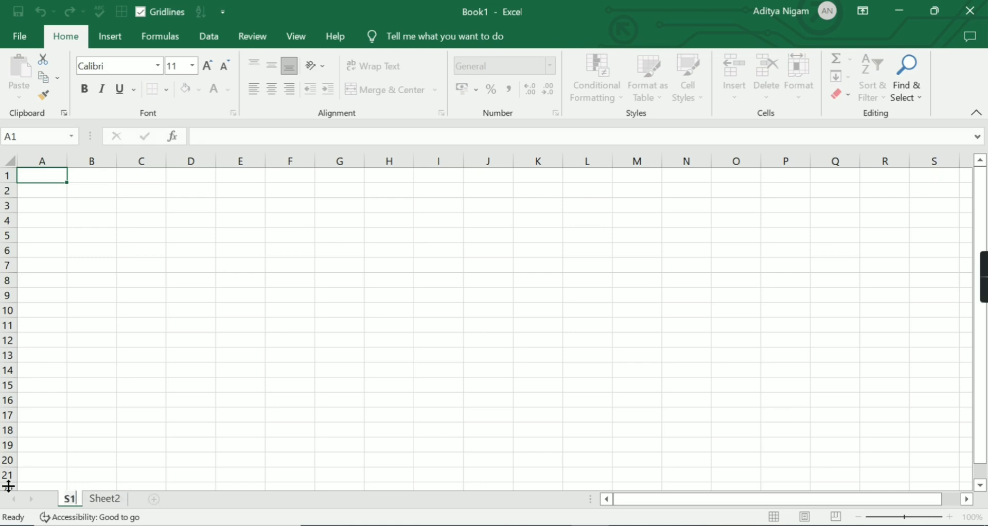
Step: Rename the Sheet2 worksheet as S2
double_click(121, 500)
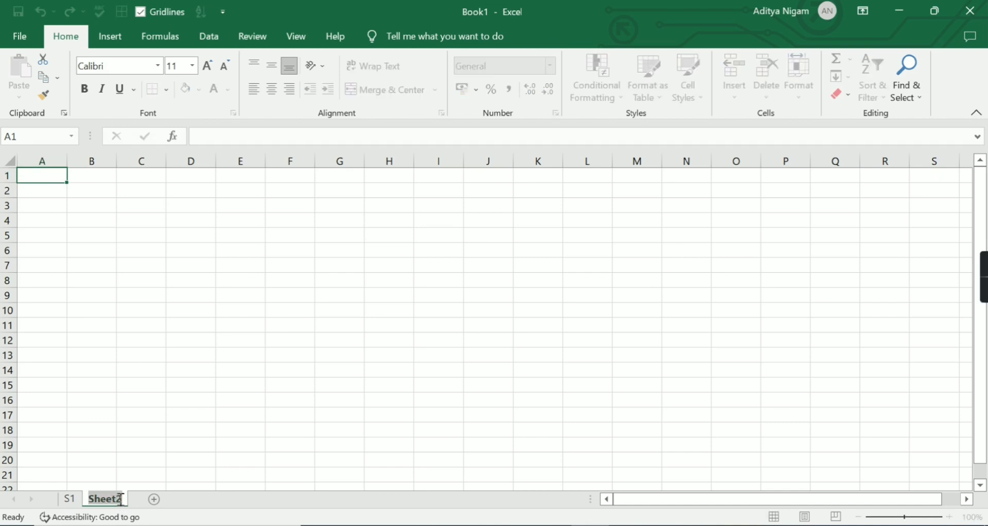
key(BackSpace)
text(S2)
Step: Color the S1 sheet tab with the standard red and switch to sheet S2
right_click(78, 500)
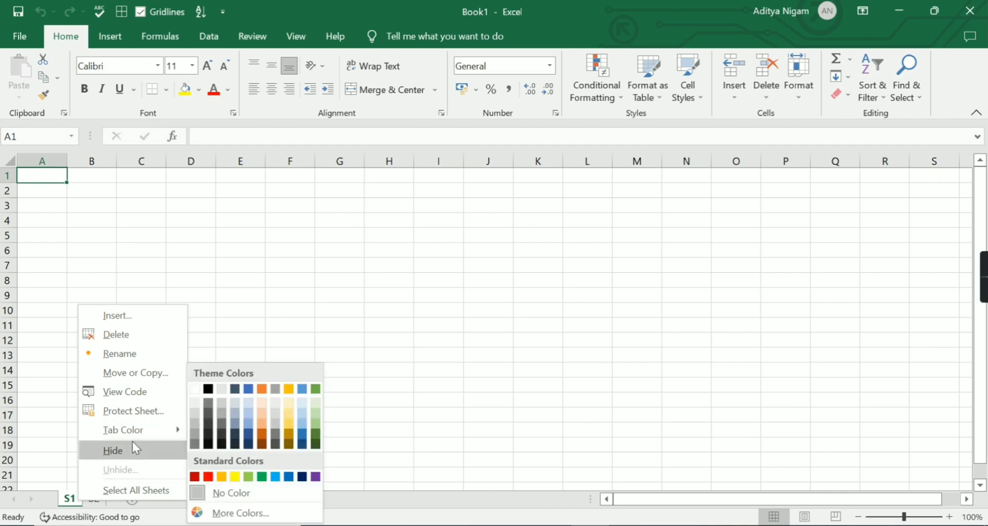
mouse_move(139, 440)
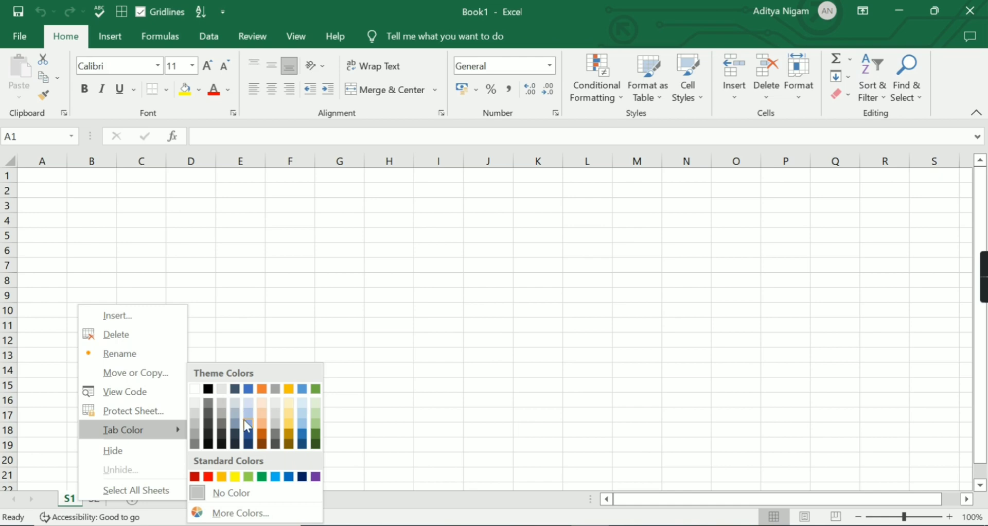
click(212, 478)
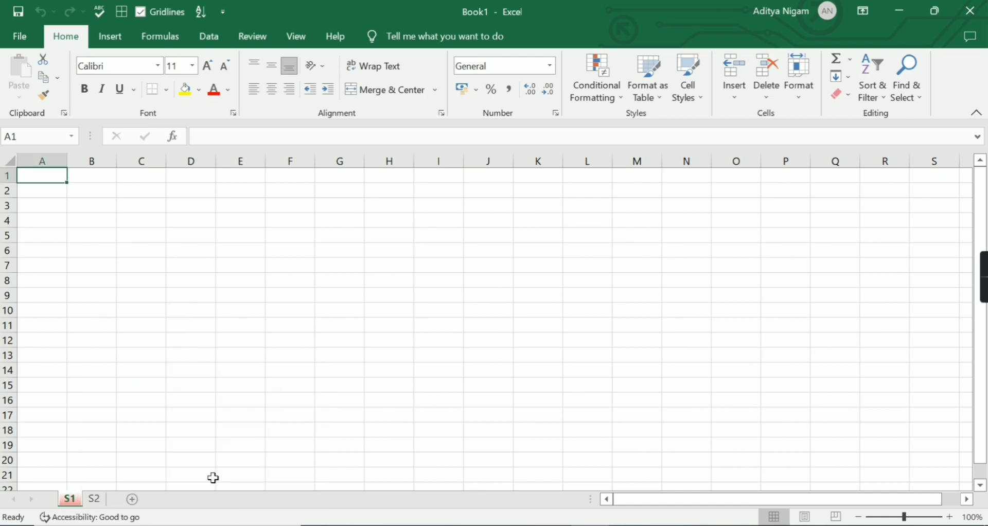
click(97, 497)
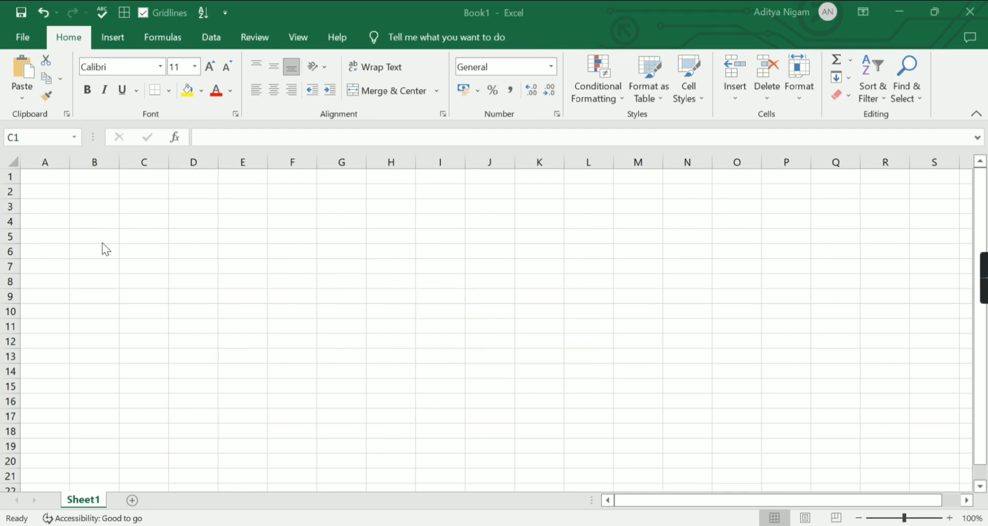
Step: Select cell C3 where column C and row 3 meet, and examine its cell reference
drag(145, 177, 138, 282)
drag(49, 210, 148, 207)
click(148, 208)
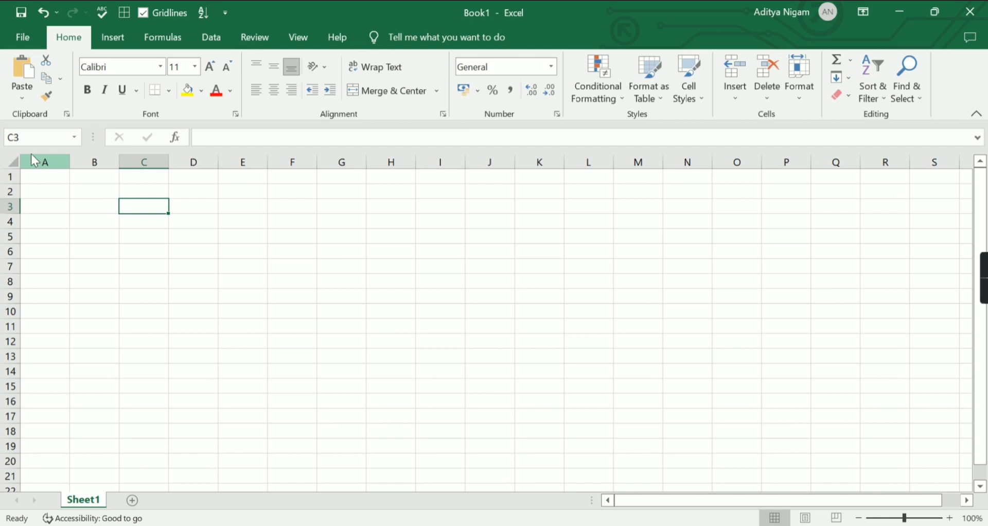
click(34, 136)
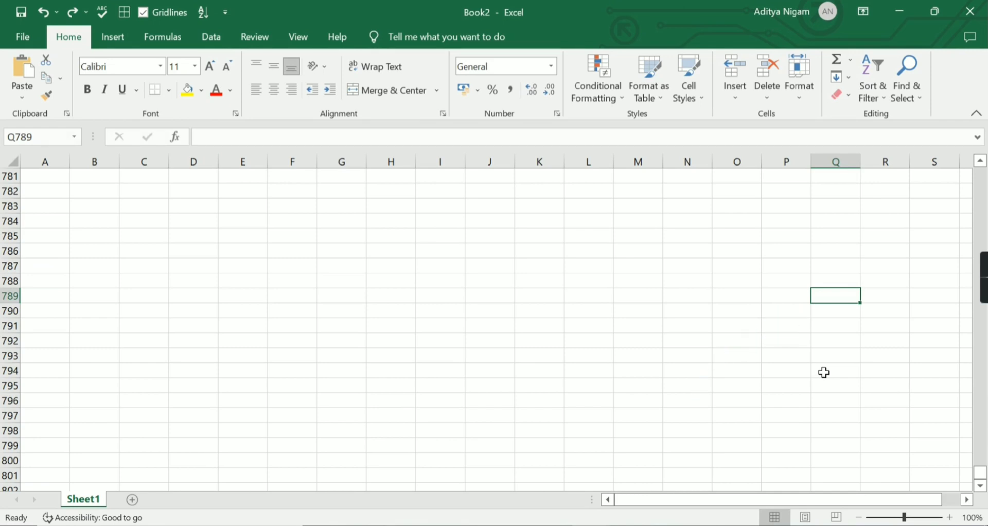
Step: Jump to the start of the sheet and between the last and first filled cells of the row 3 headings
key(ctrl+Home)
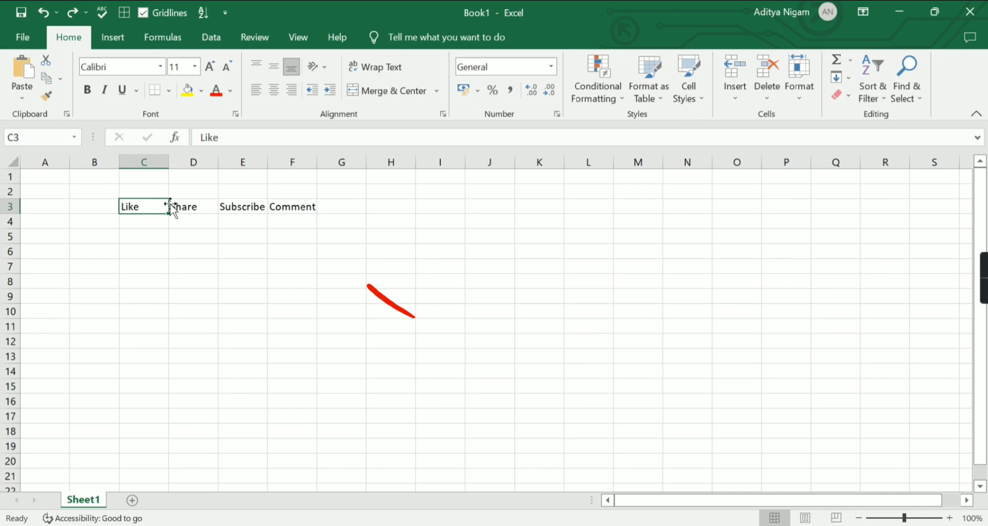
key(ctrl+Right)
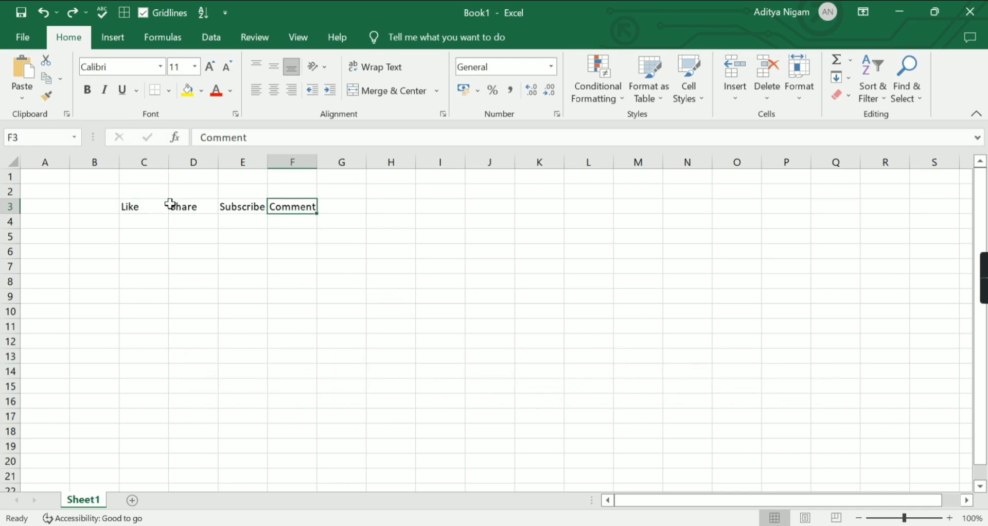
key(ctrl+Left)
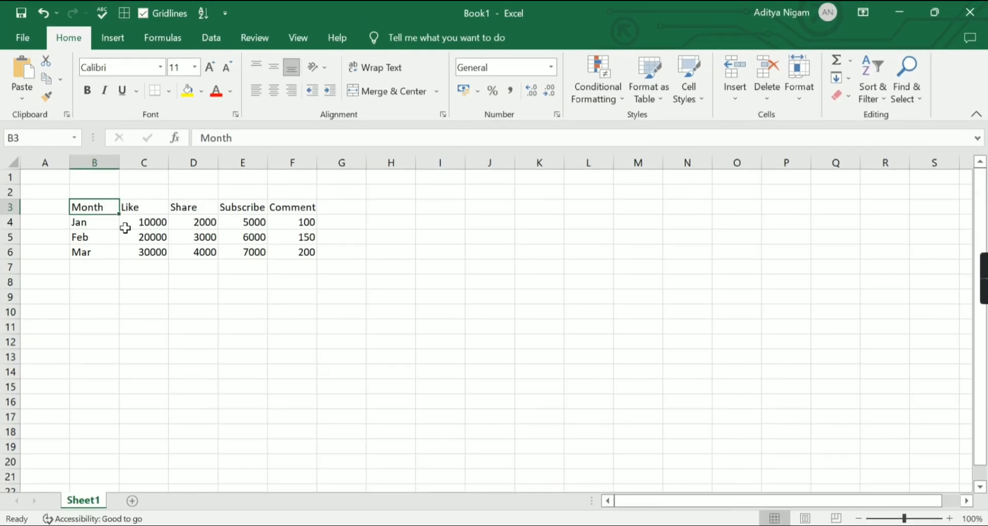
Step: Select the whole table B3:F6 from the Month heading, and select the single cells F5, F4 and E5 within it
key(ctrl+shift+Right)
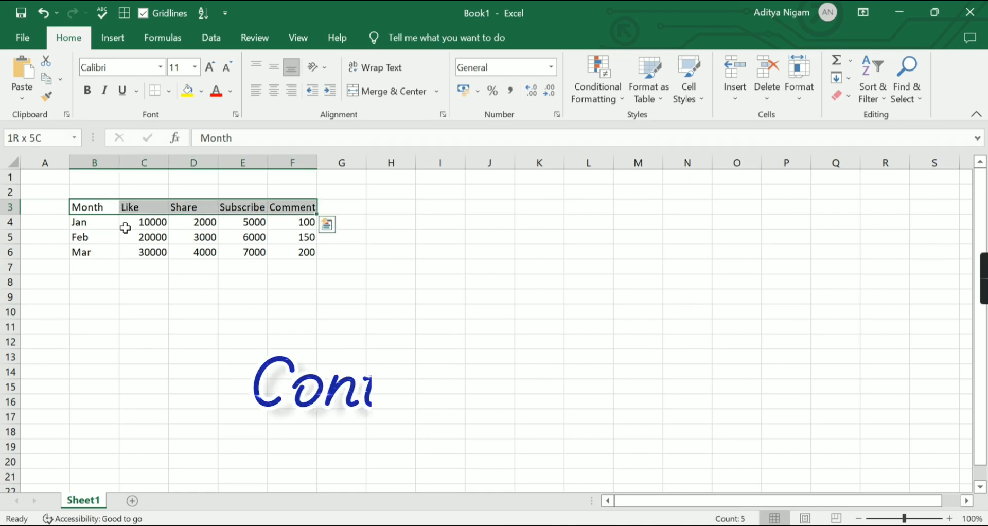
key(ctrl+shift+Down)
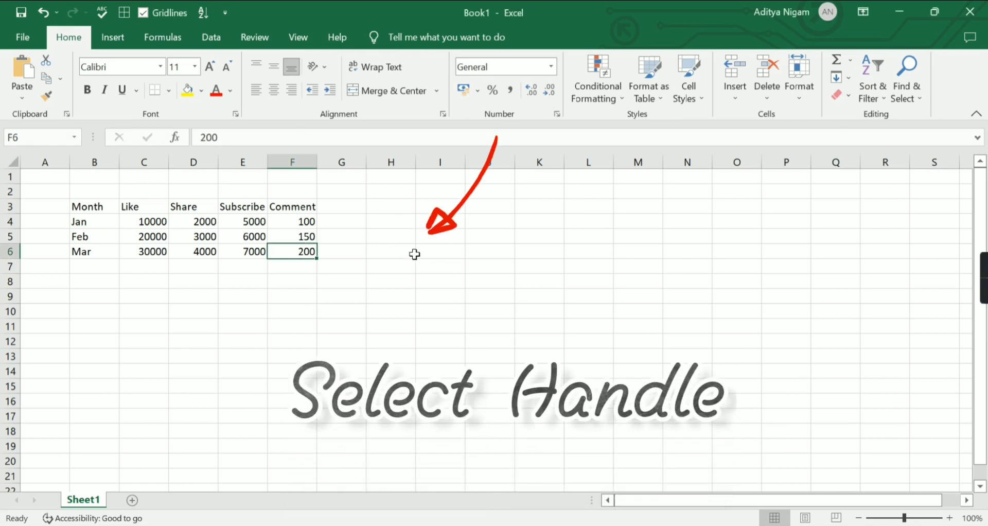
click(310, 239)
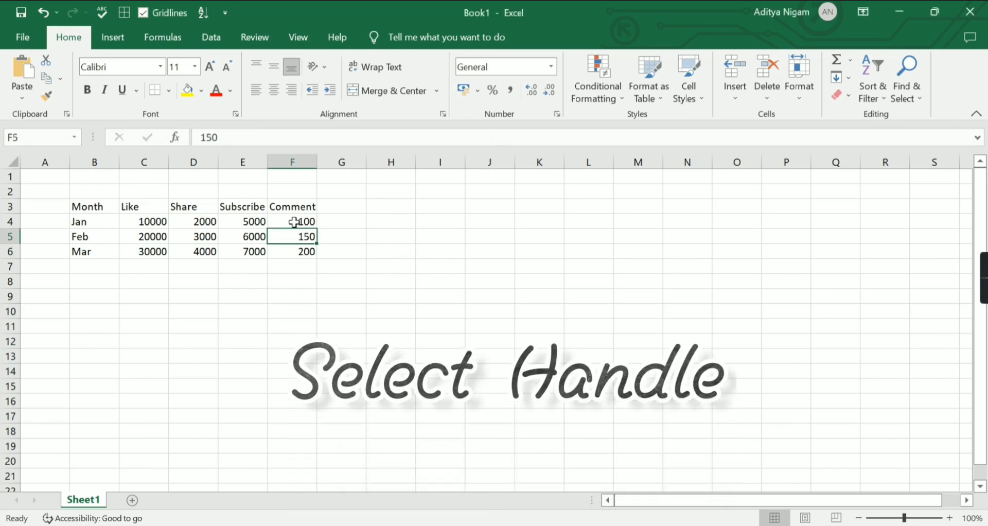
click(296, 221)
click(243, 237)
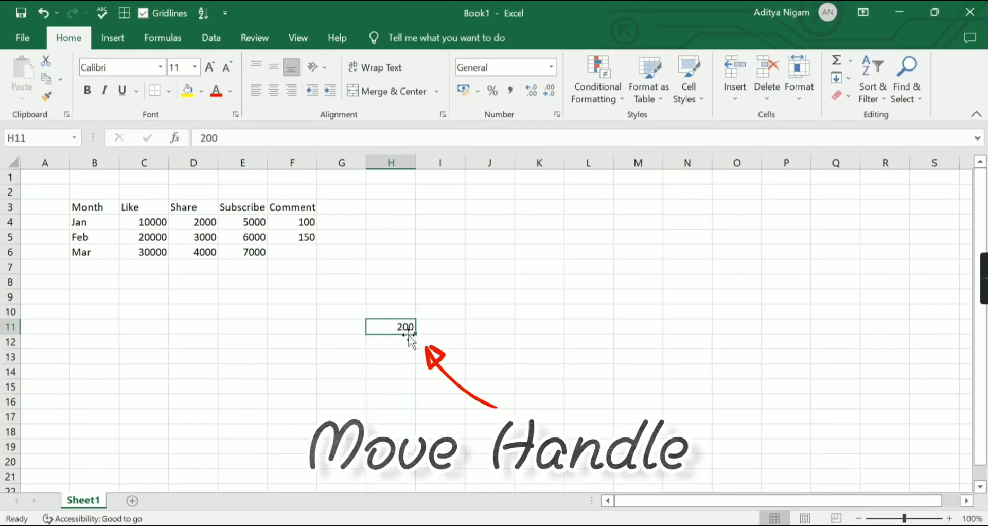
Step: Move the value 200 from cell H11 into cell F6 of the Comment column
drag(408, 335, 304, 256)
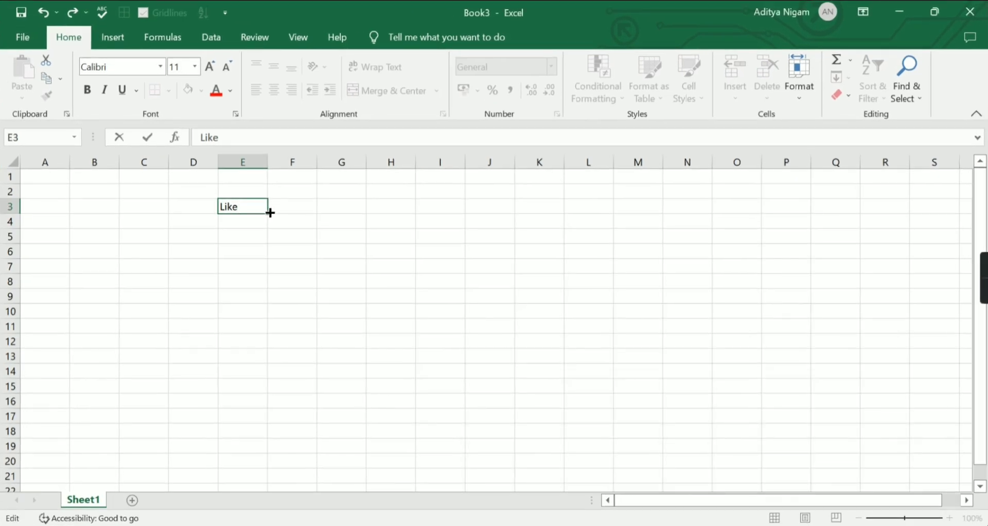
Step: Fill the word Like from cell E3 down column E to row 11
drag(270, 213, 268, 330)
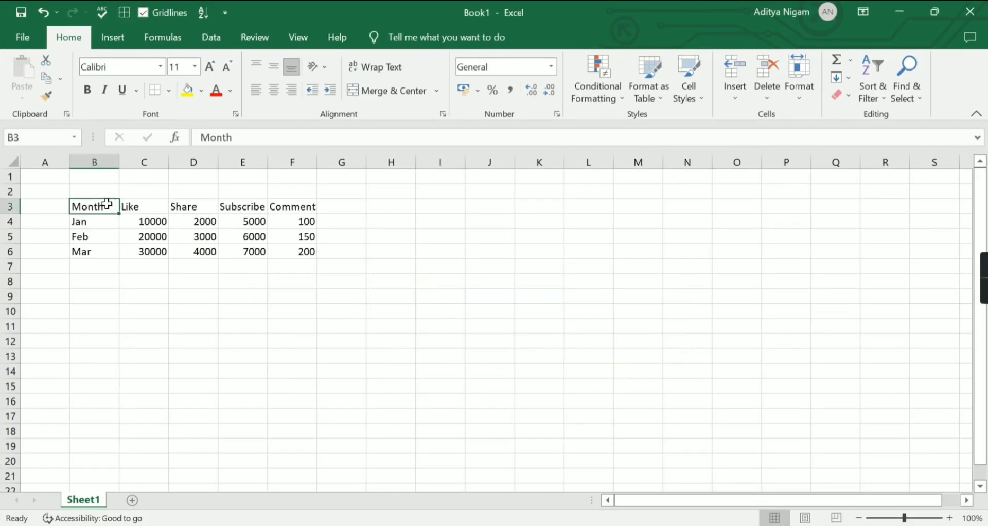
Step: Select the monthly data table in the range B3:F6
drag(111, 203, 289, 252)
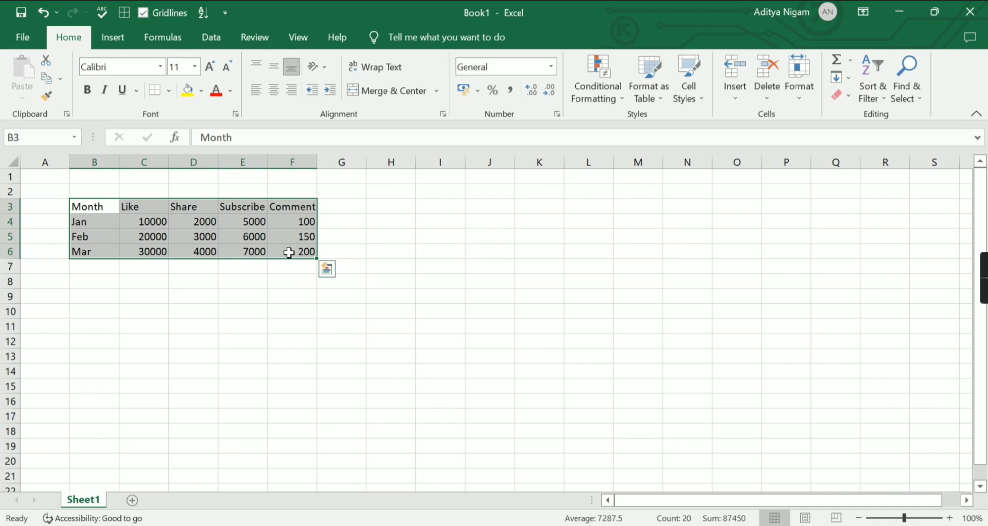
Step: Move cell by cell through the monthly table from the Month heading, and select the Comment total in cell F7
double_click(100, 206)
key(Tab)
key(Tab)
key(Tab)
key(Tab)
key(Tab)
key(Tab)
key(Tab)
key(Tab)
key(Tab)
key(Tab)
key(Tab)
key(Tab)
key(Tab)
key(Tab)
key(Tab)
key(Tab)
key(Tab)
key(Tab)
key(Tab)
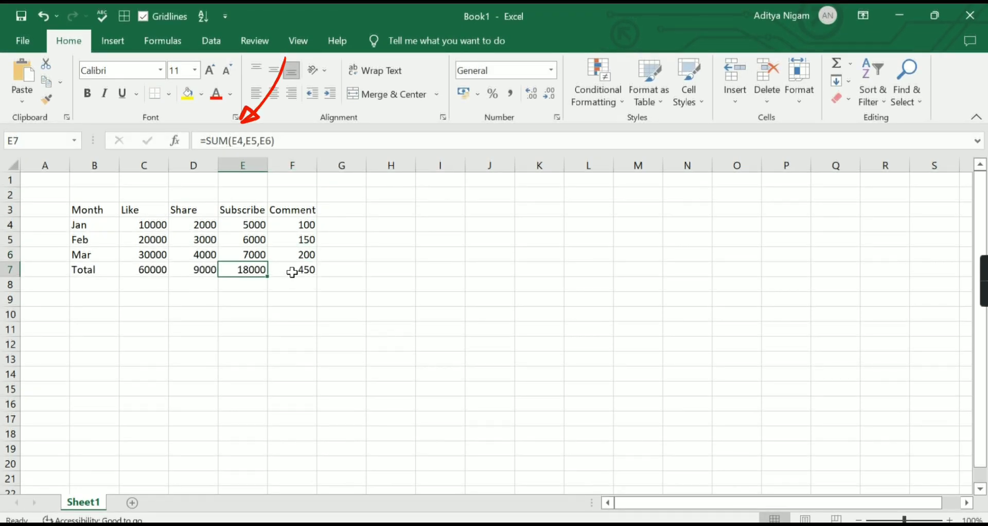
click(292, 272)
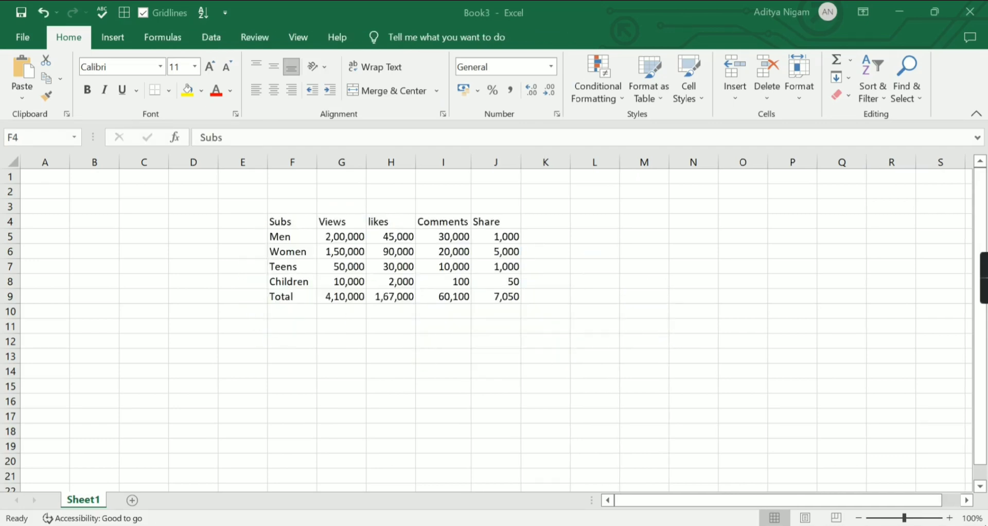
Step: Convert the range F4:J9, starting at the Subs heading, into a table with headers
click(277, 222)
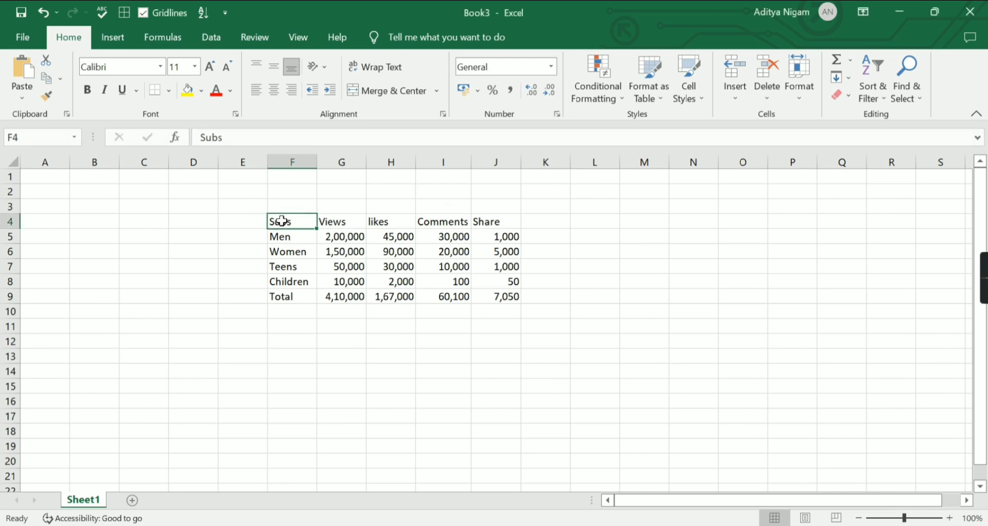
key(ctrl+shift+Right)
key(ctrl+shift+Down)
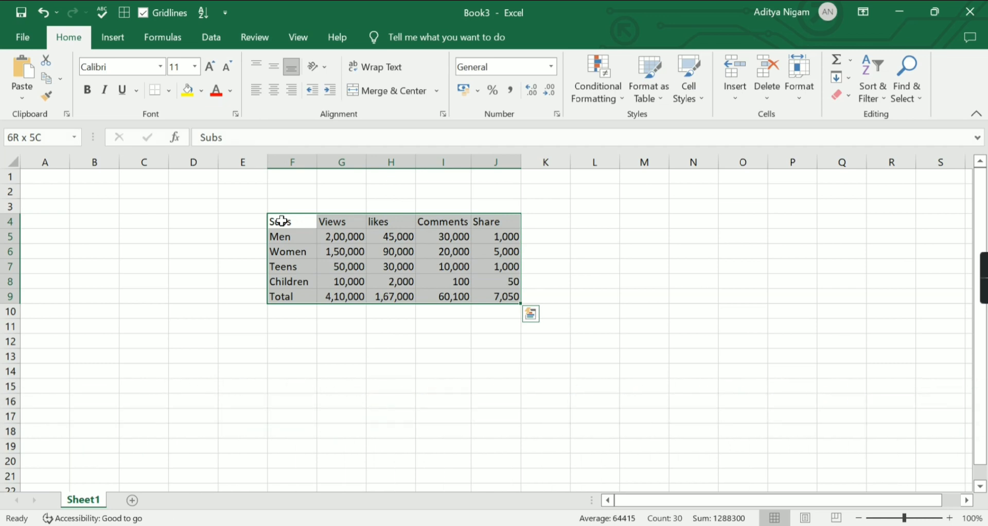
key(ctrl+t)
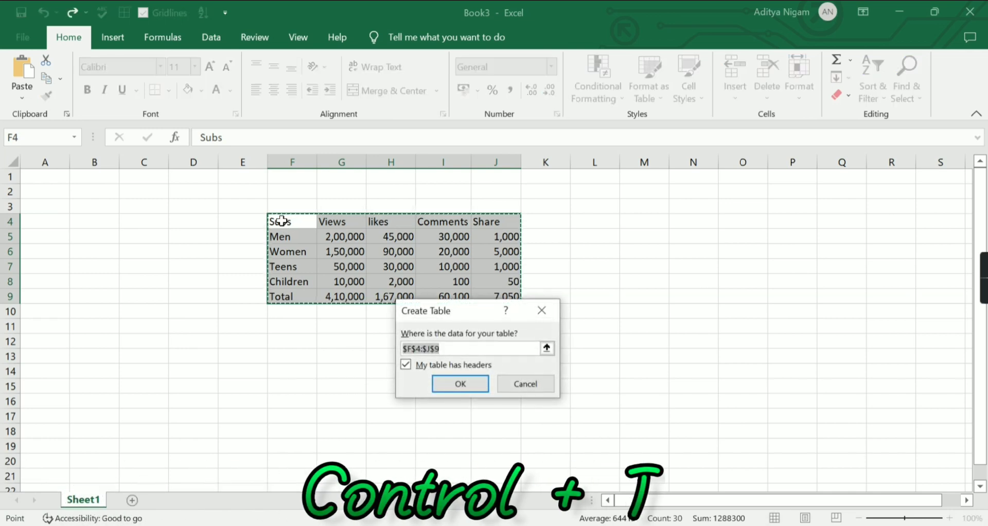
click(461, 385)
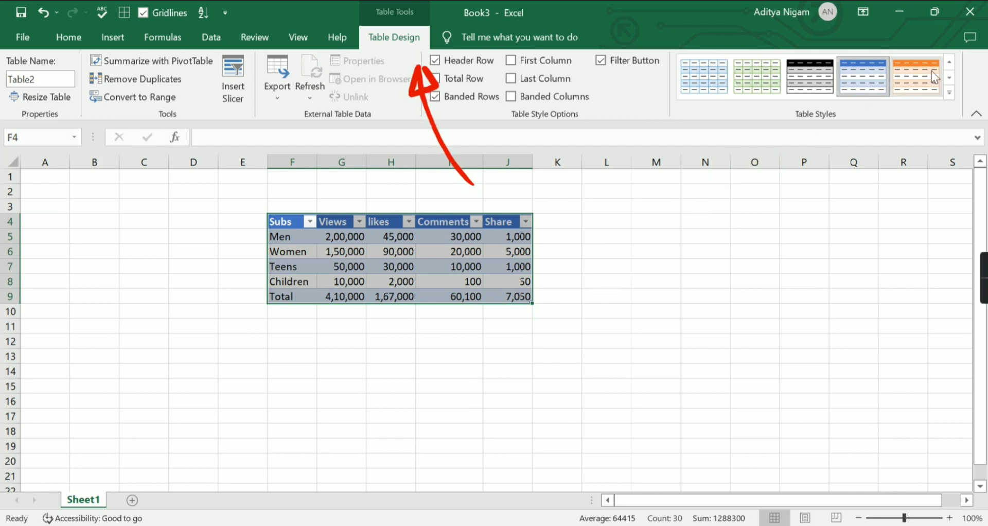
Step: Apply the orange banded style from the second row of the Medium table styles to the Subs table
click(950, 93)
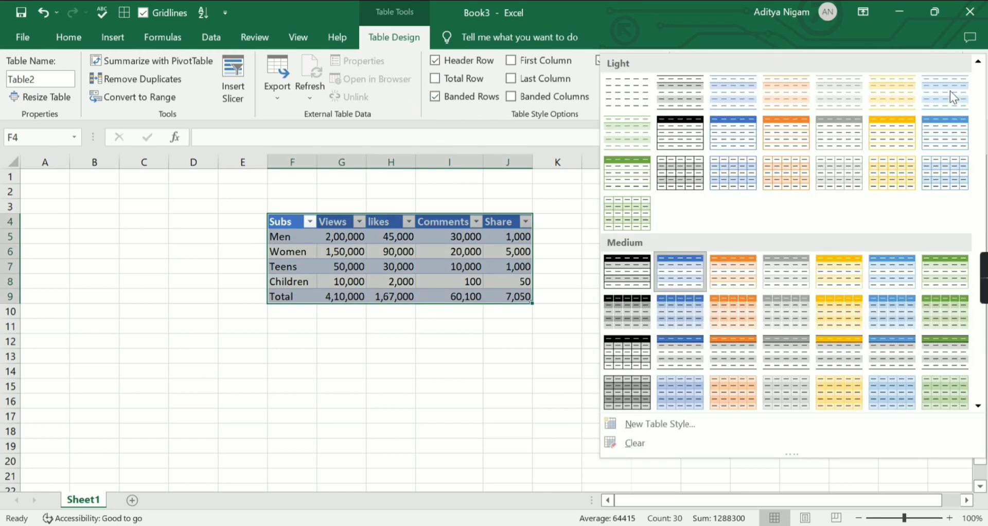
click(743, 313)
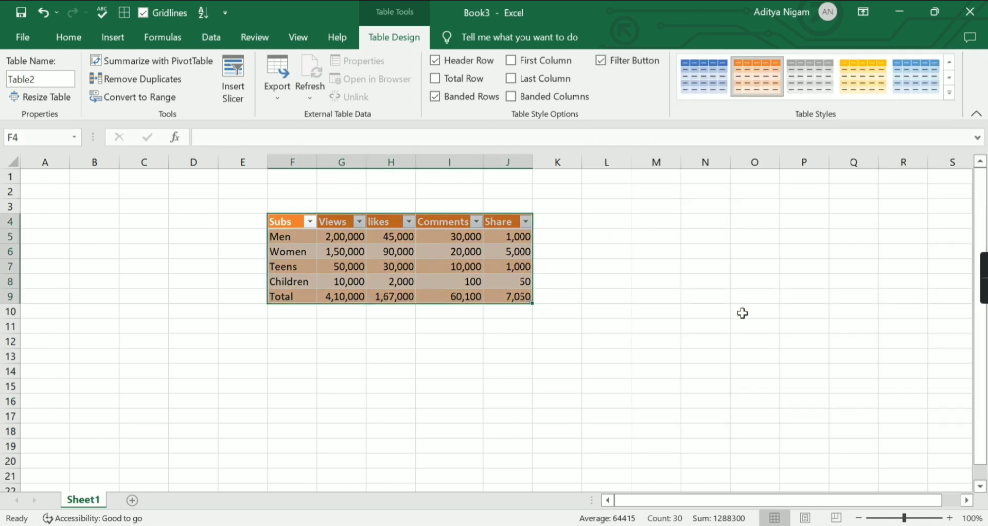
click(685, 289)
Step: Turn off the sheet's gridlines and add borders around all cells of the table F4:J9
key(ctrl+z)
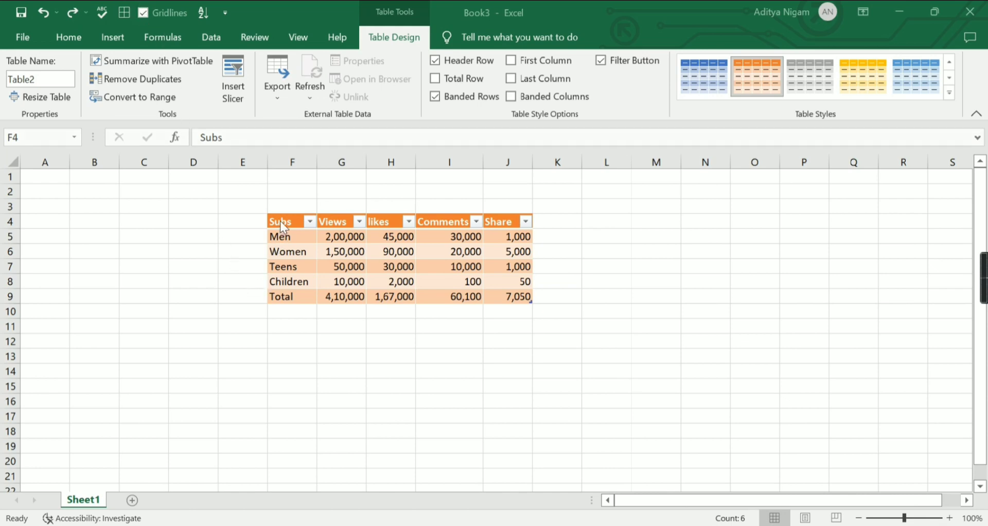
key(ctrl+shift+Down)
drag(280, 220, 498, 293)
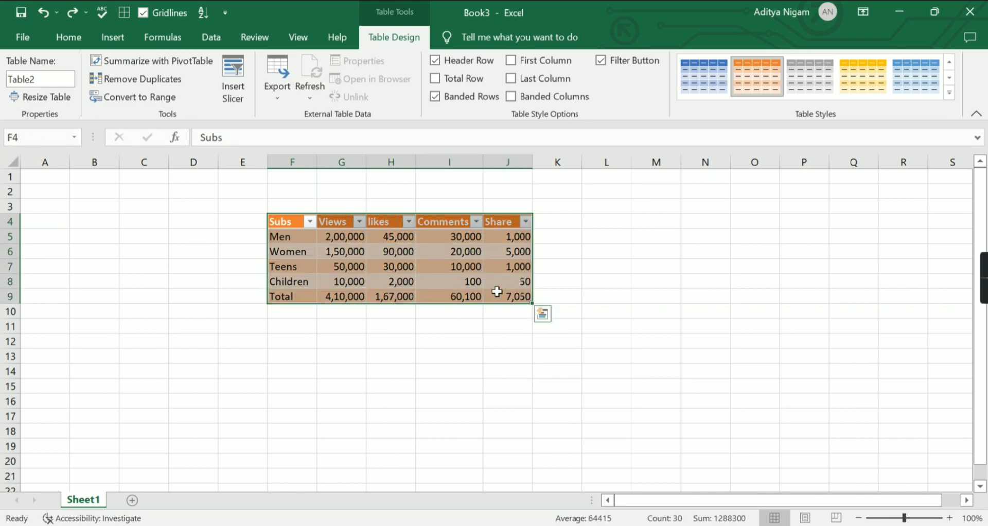
click(140, 15)
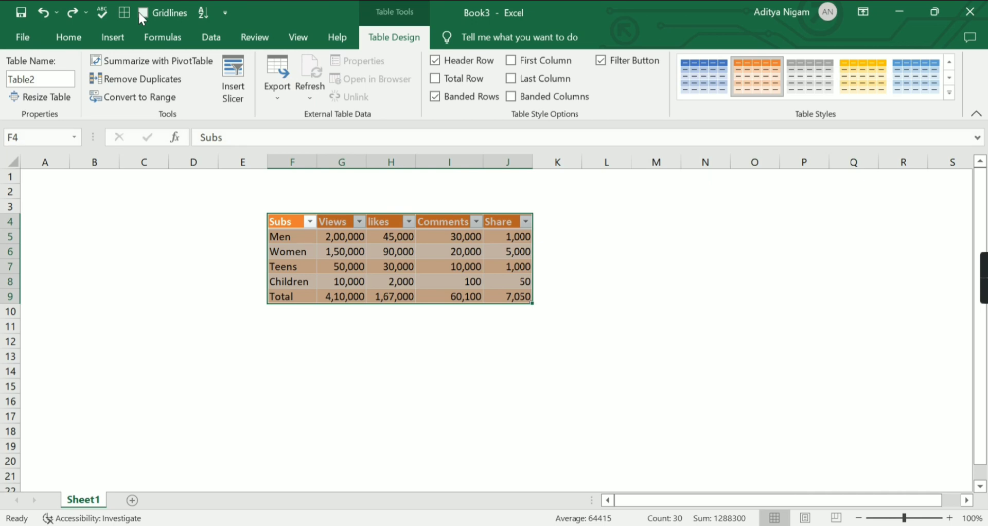
click(126, 10)
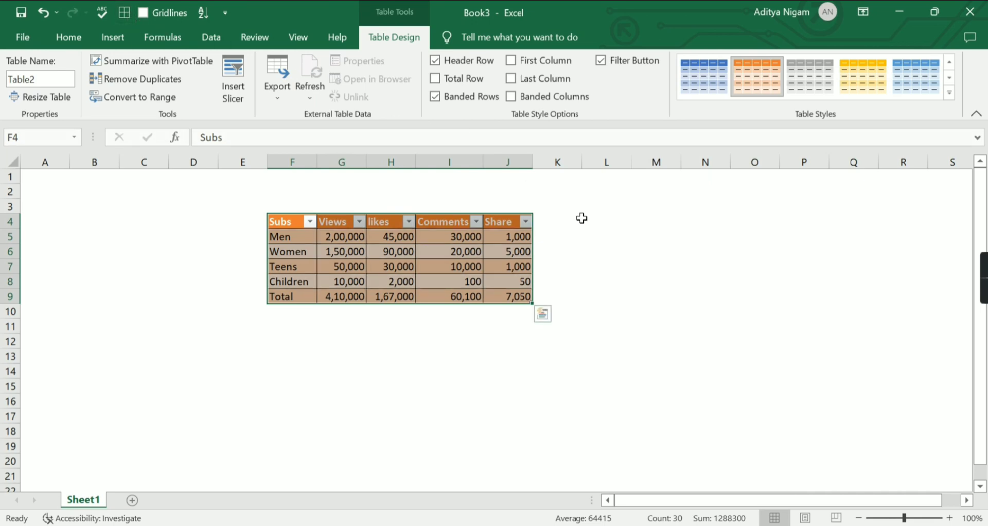
click(604, 262)
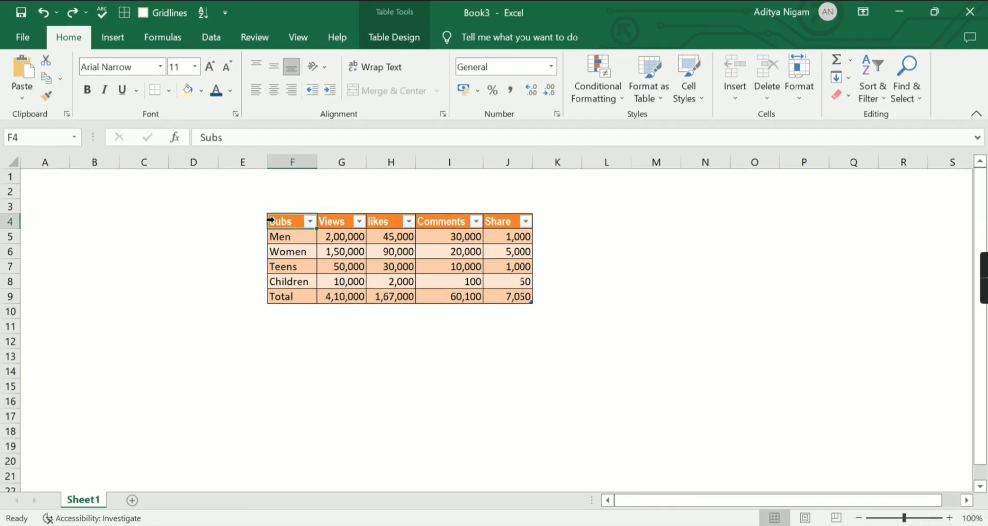
Step: Set the font of the table's header row F4:J4 to Arial Narrow
click(271, 219)
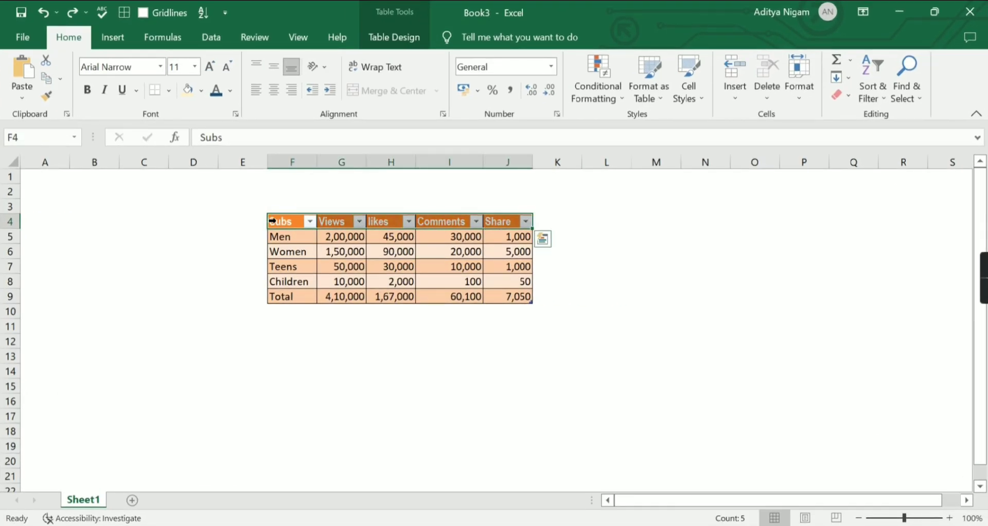
click(165, 68)
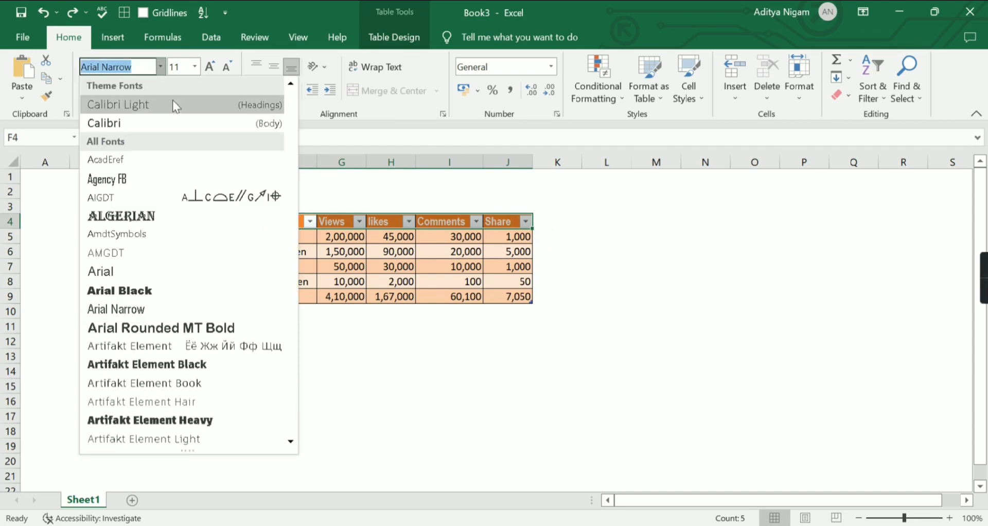
click(208, 309)
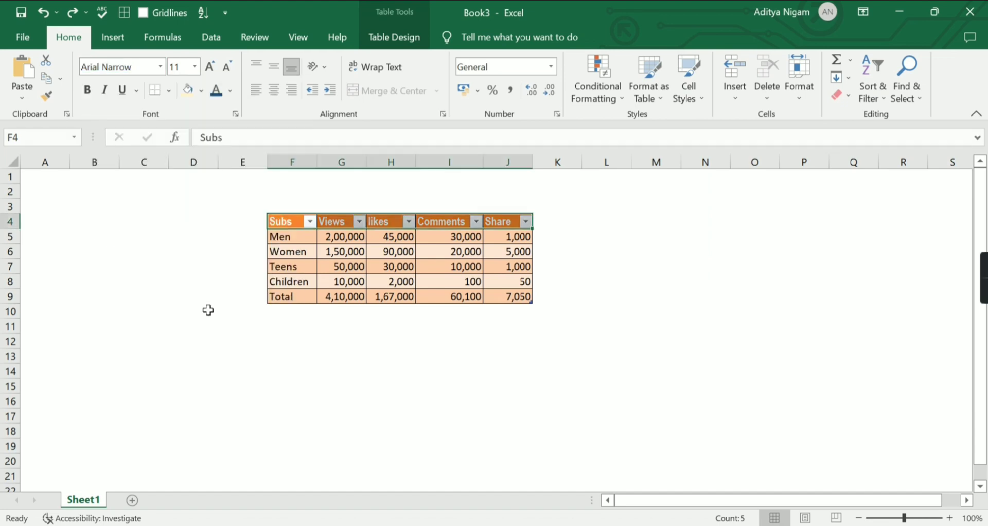
Step: Colour the header row text with the darkest light-blue theme shade and apply bold
click(231, 92)
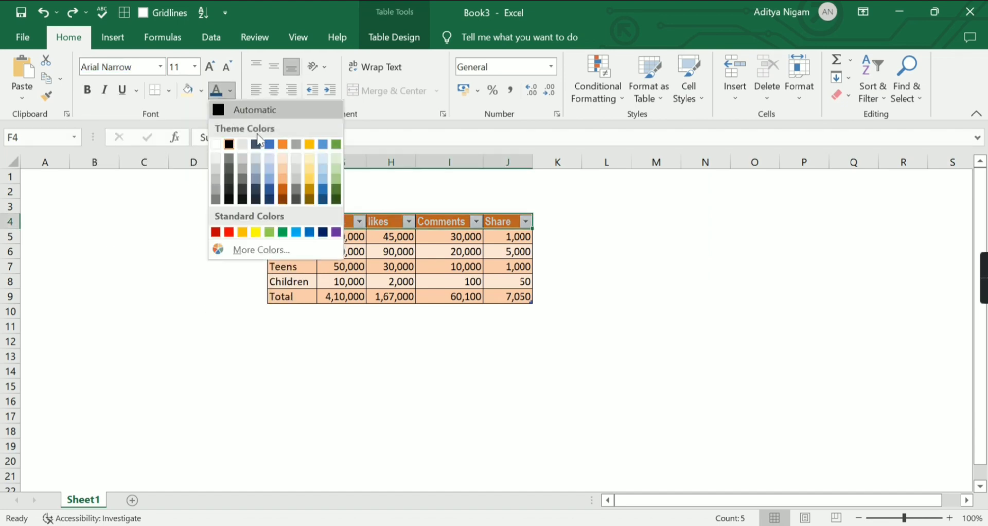
click(323, 200)
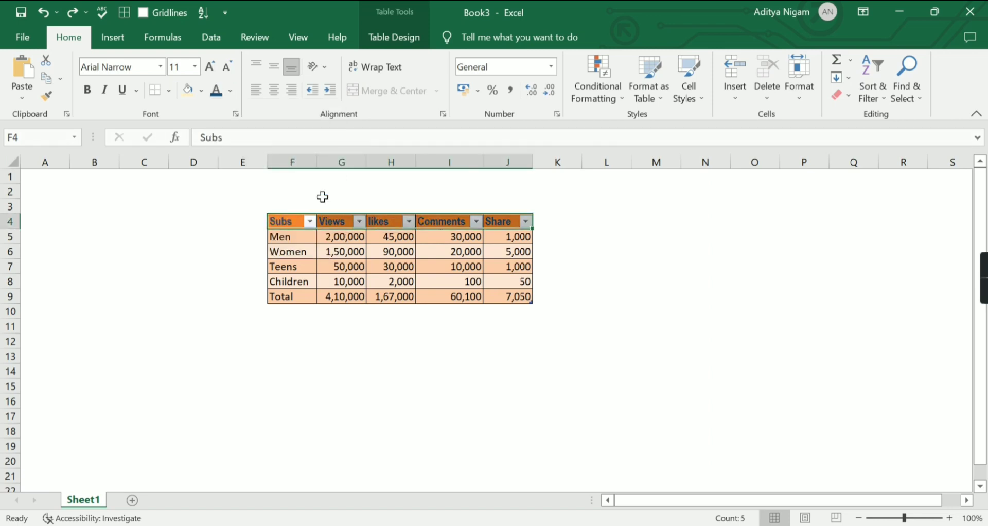
click(95, 91)
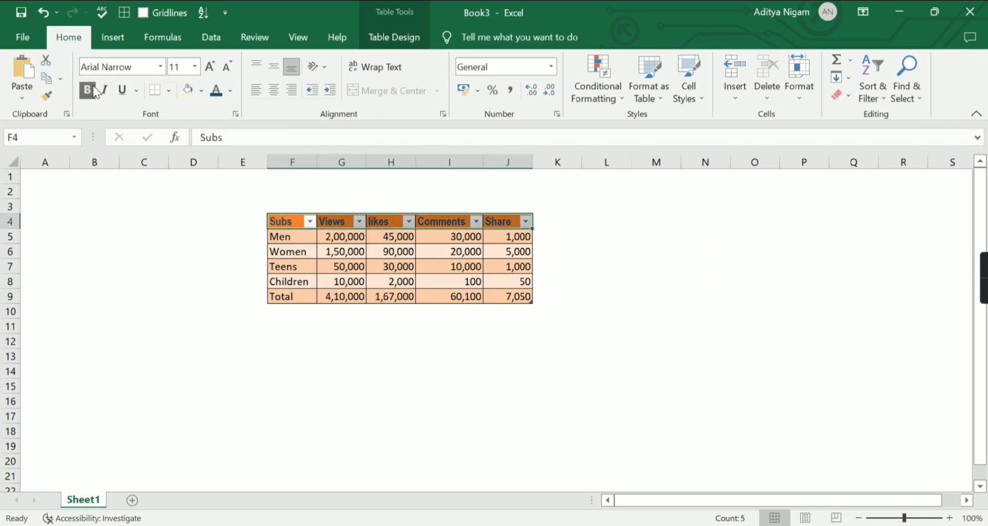
Step: Colour the text of the data rows F5:J9 with the same dark blue theme shade as the header
click(290, 238)
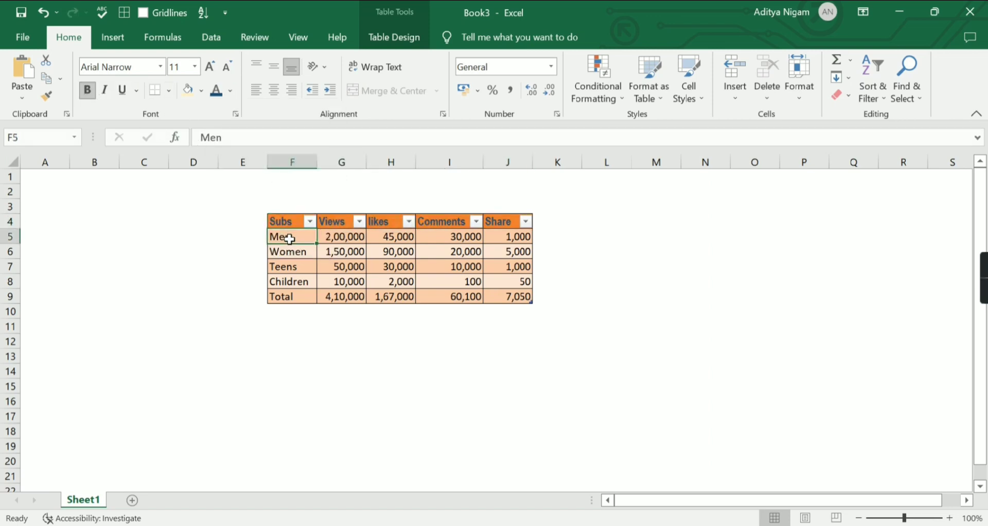
drag(289, 238, 513, 300)
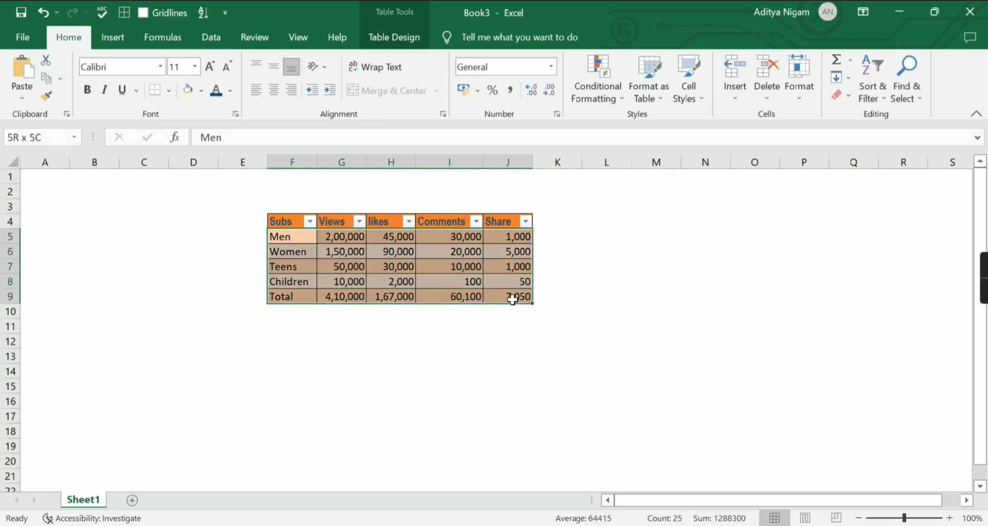
click(230, 90)
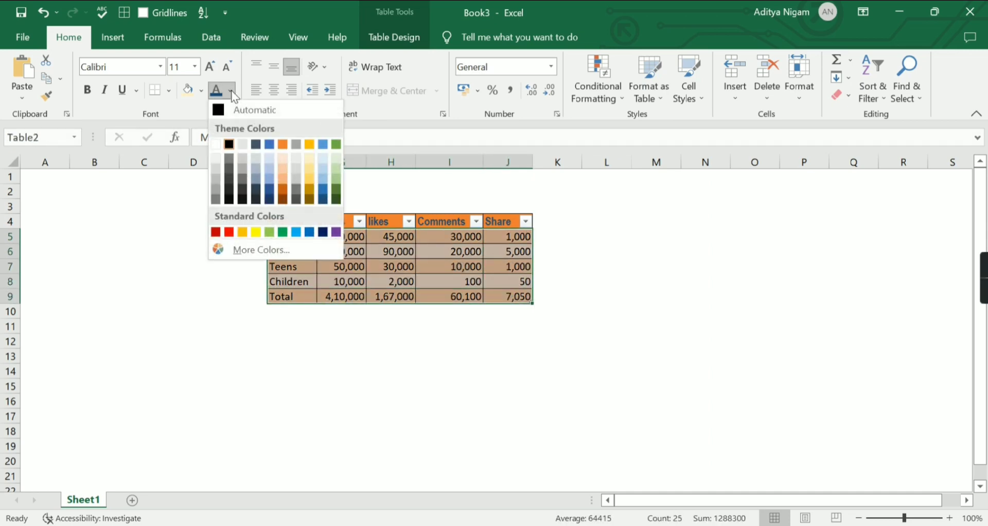
click(325, 200)
click(611, 323)
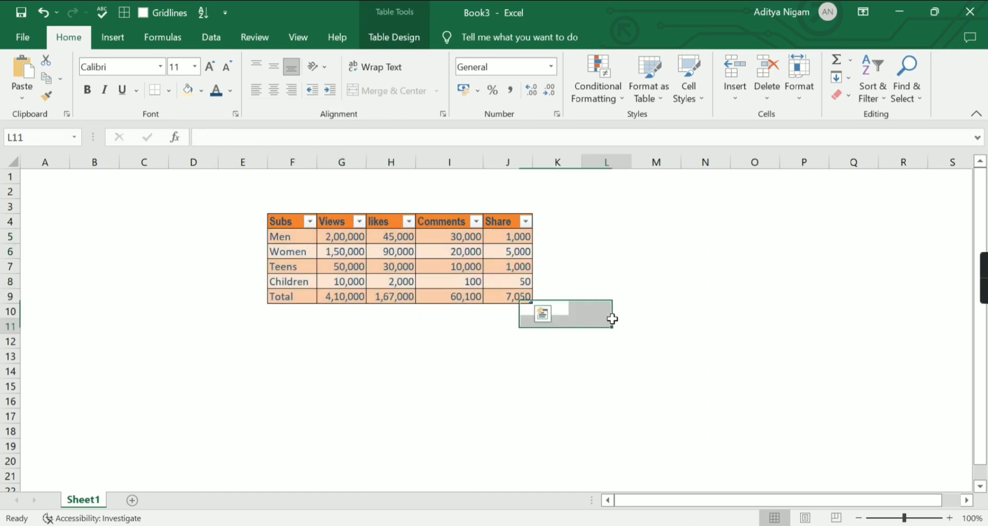